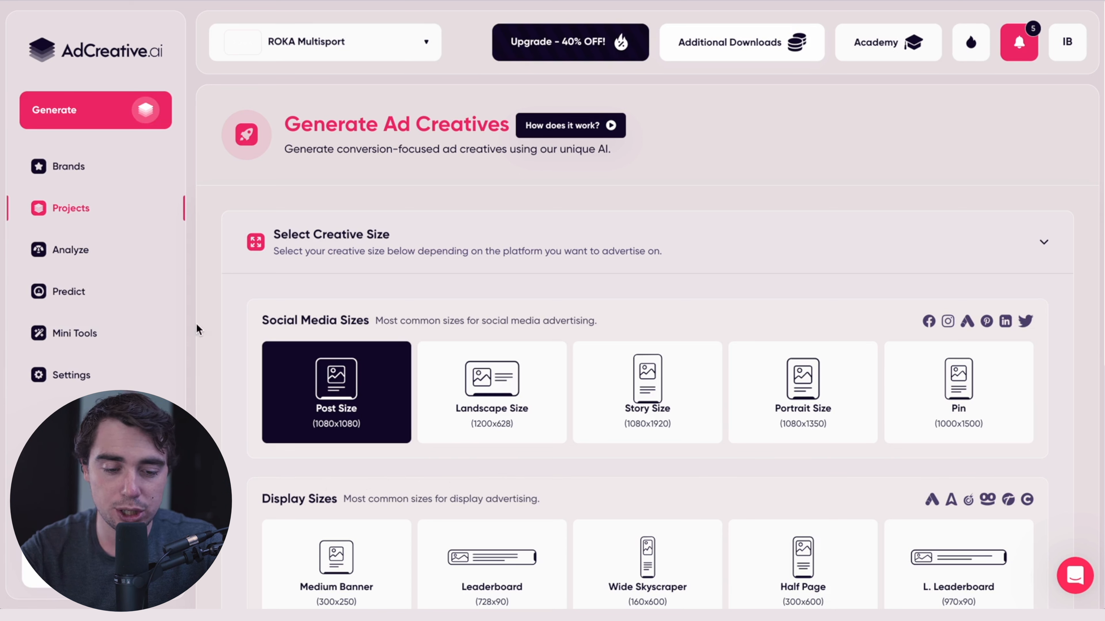
Keep the Post Size (1080x1080) creative size and proceed to the on-image text section.
scroll(654, 424, down, 3)
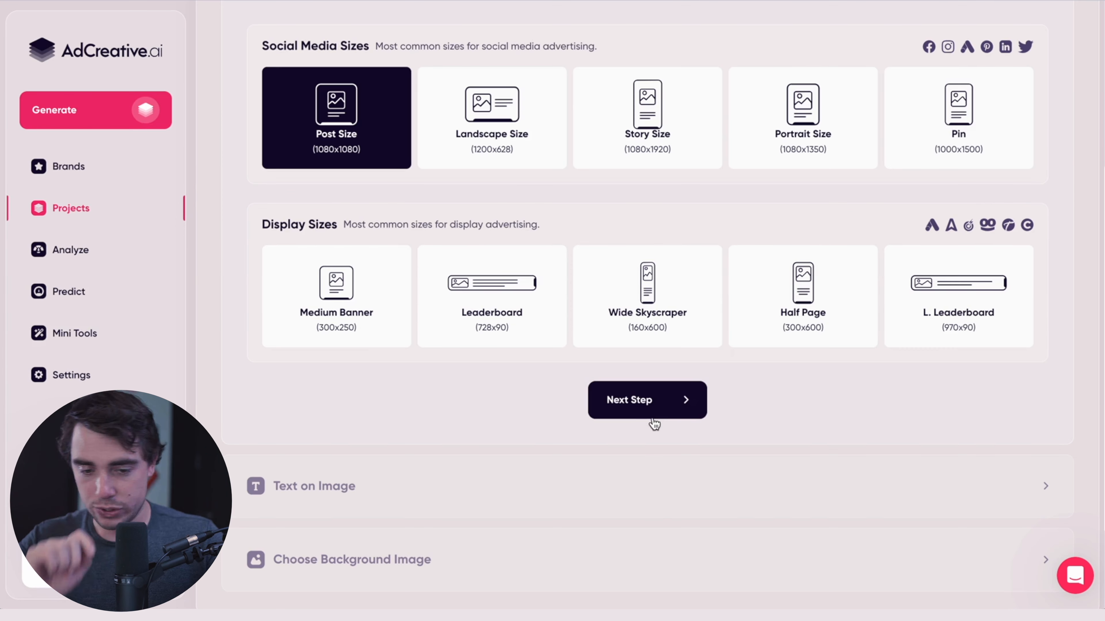
click(647, 410)
scroll(370, 200, up, 1)
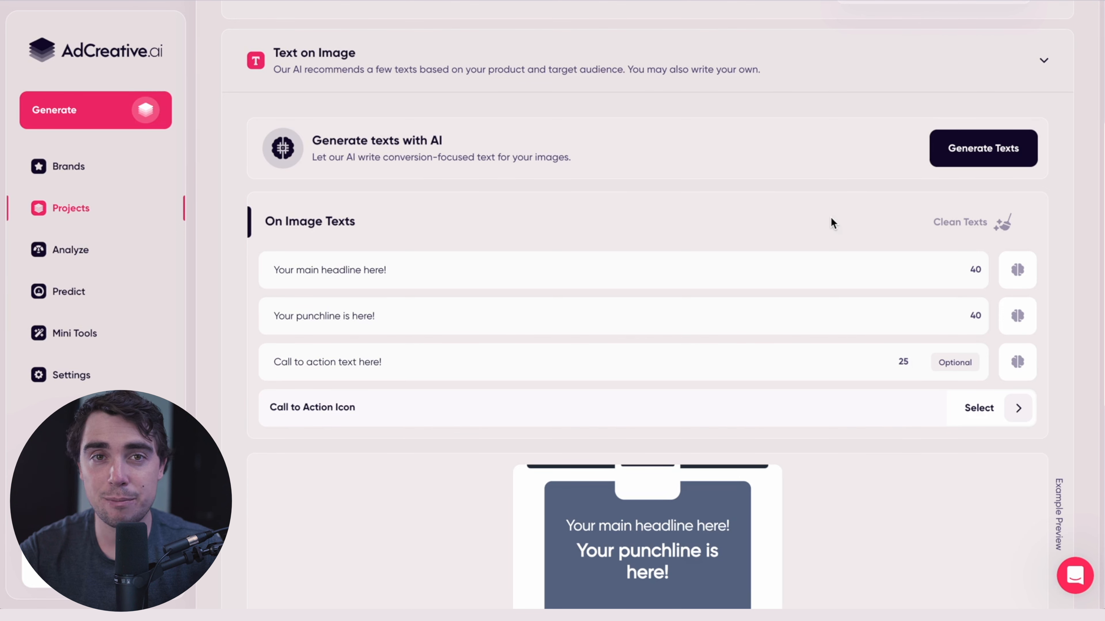
Generate the on-image texts with AI for the Maverick X.3 Wetsuit, using a Friendly tone.
click(975, 131)
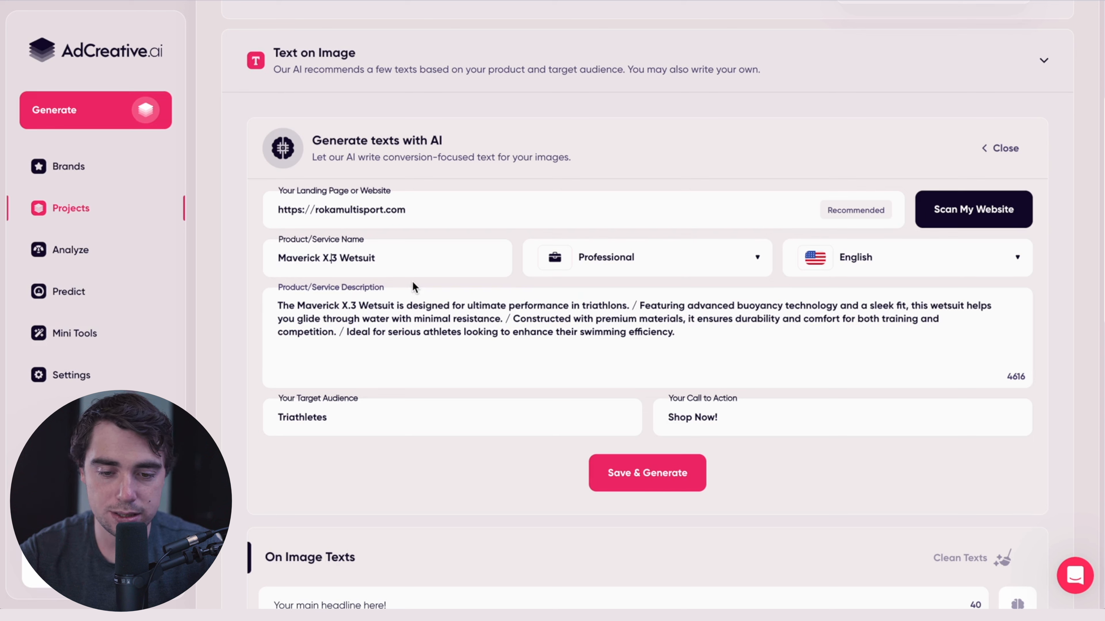
click(587, 268)
click(585, 411)
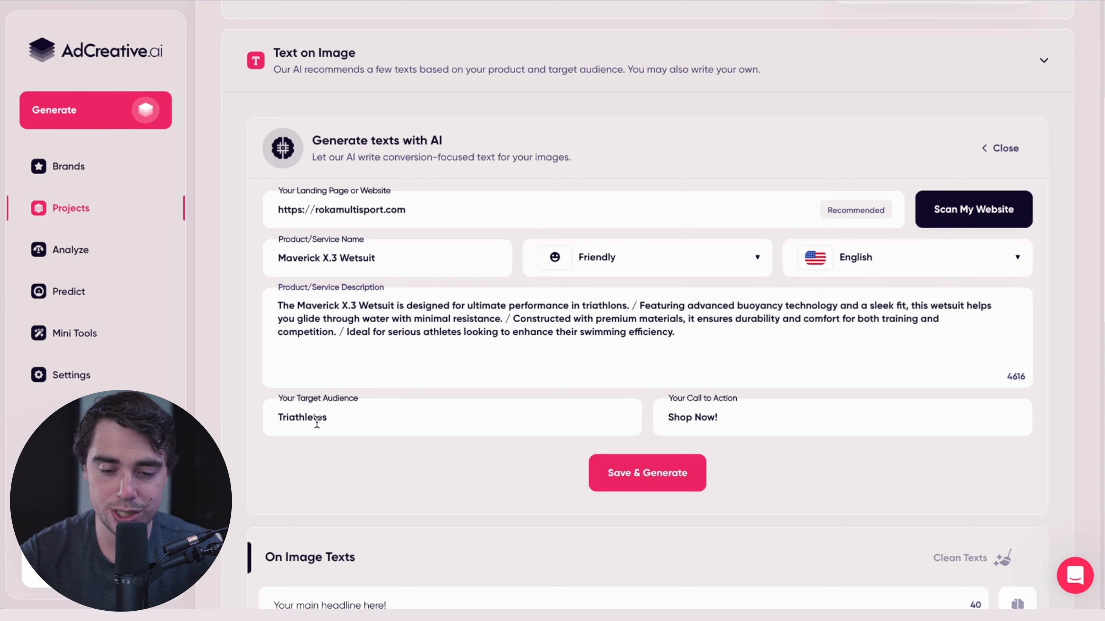
click(644, 474)
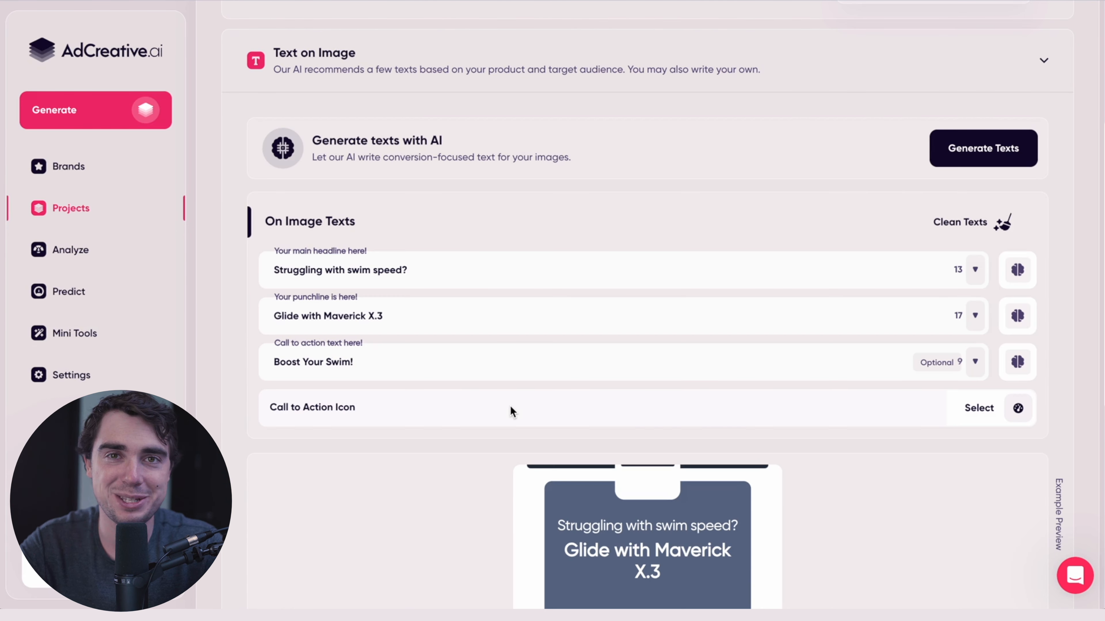
Review the generated headline, punchline, call to action and example preview, and browse the alternative headline suggestions.
scroll(510, 405, down, 1)
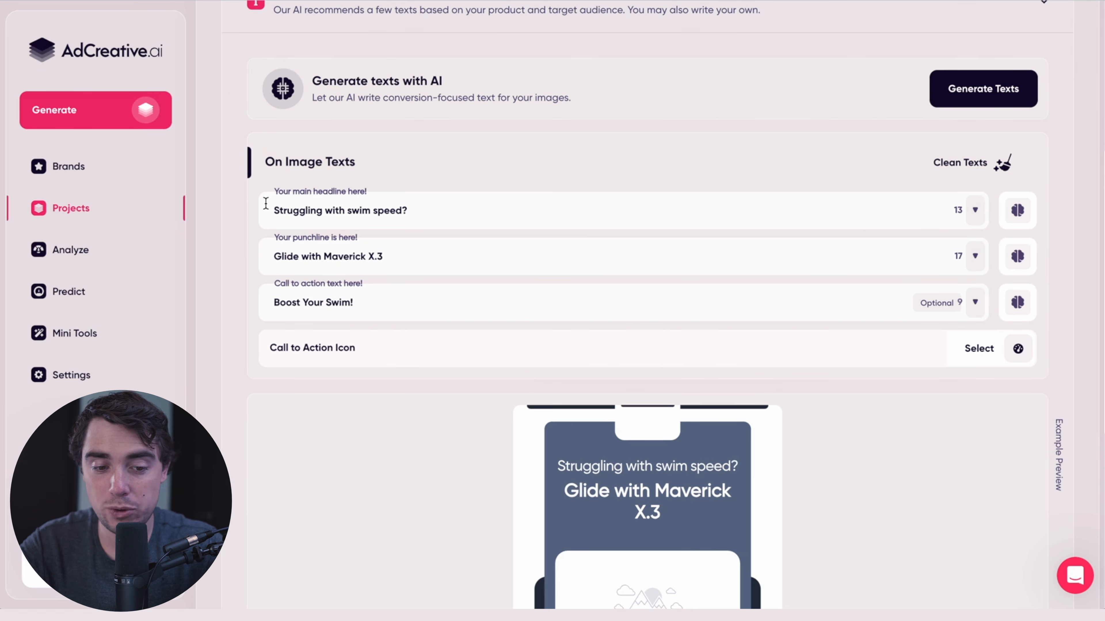
scroll(264, 209, down, 1)
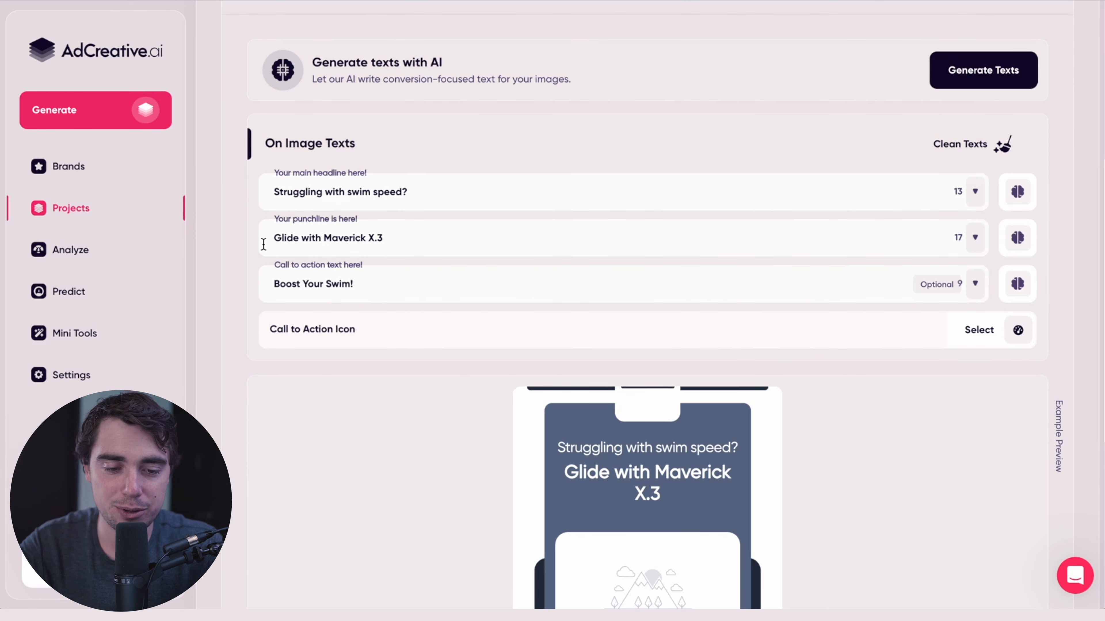
scroll(282, 267, down, 2)
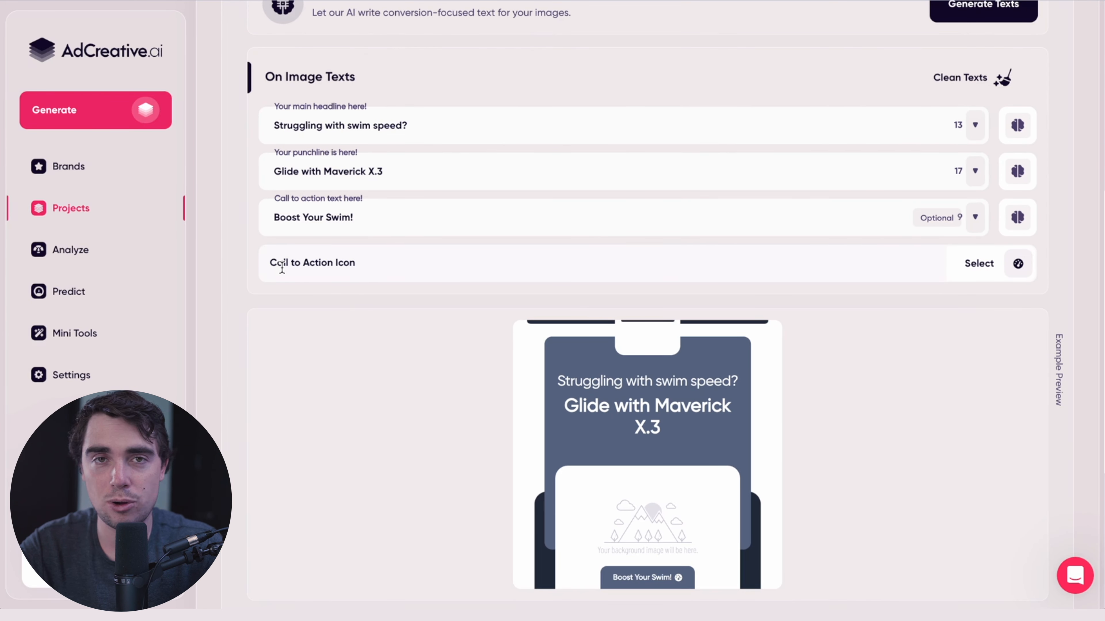
scroll(282, 267, down, 4)
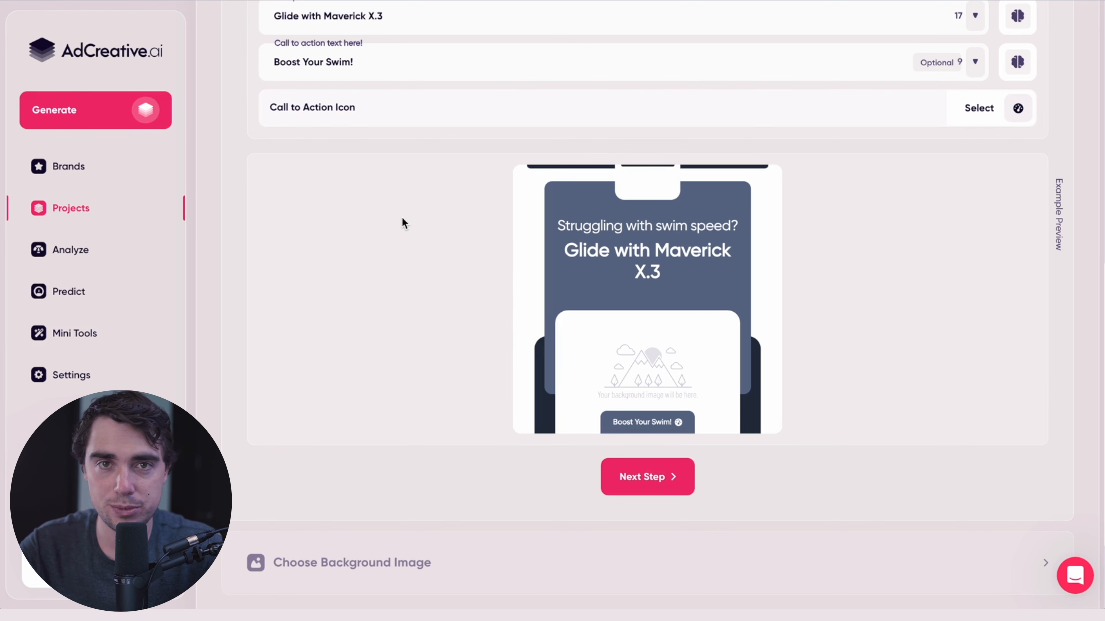
scroll(955, 167, up, 5)
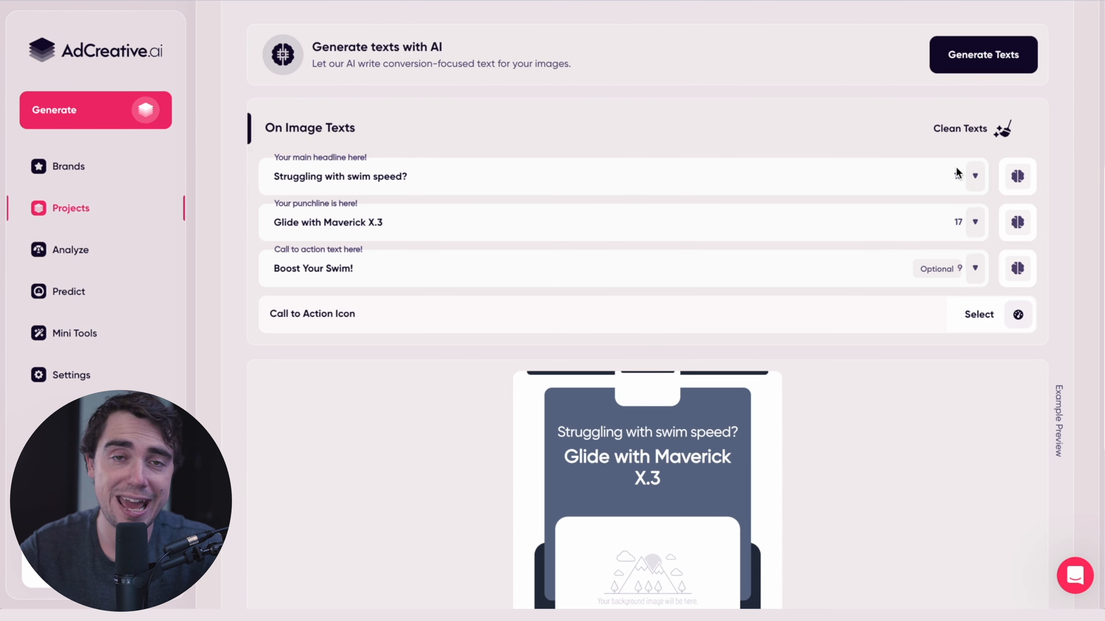
click(975, 176)
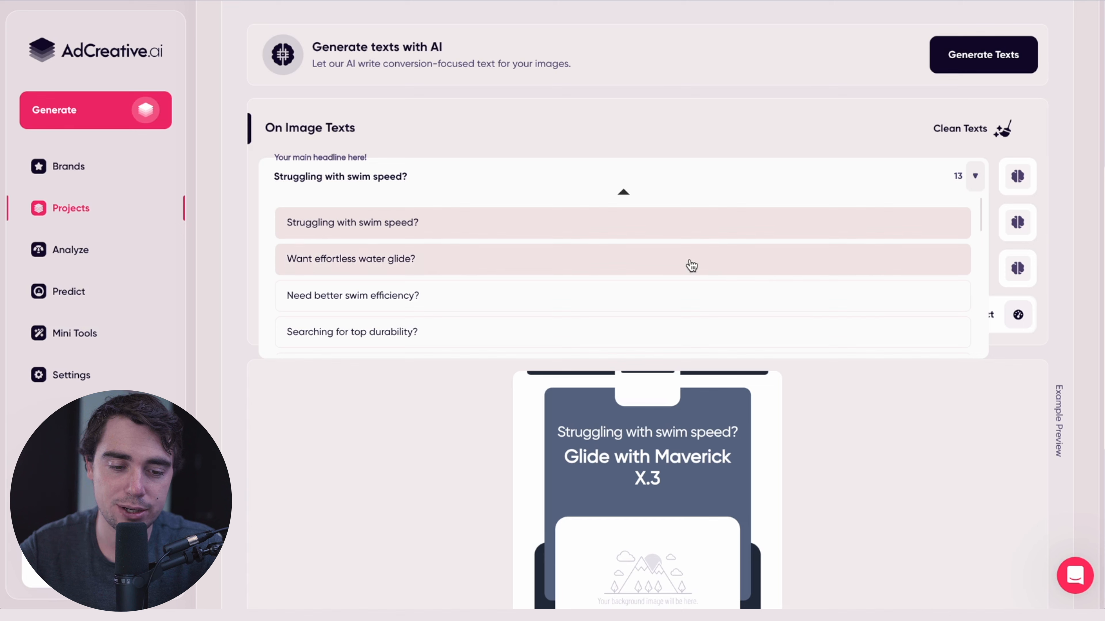
scroll(701, 266, down, 1)
scroll(675, 289, down, 3)
click(434, 430)
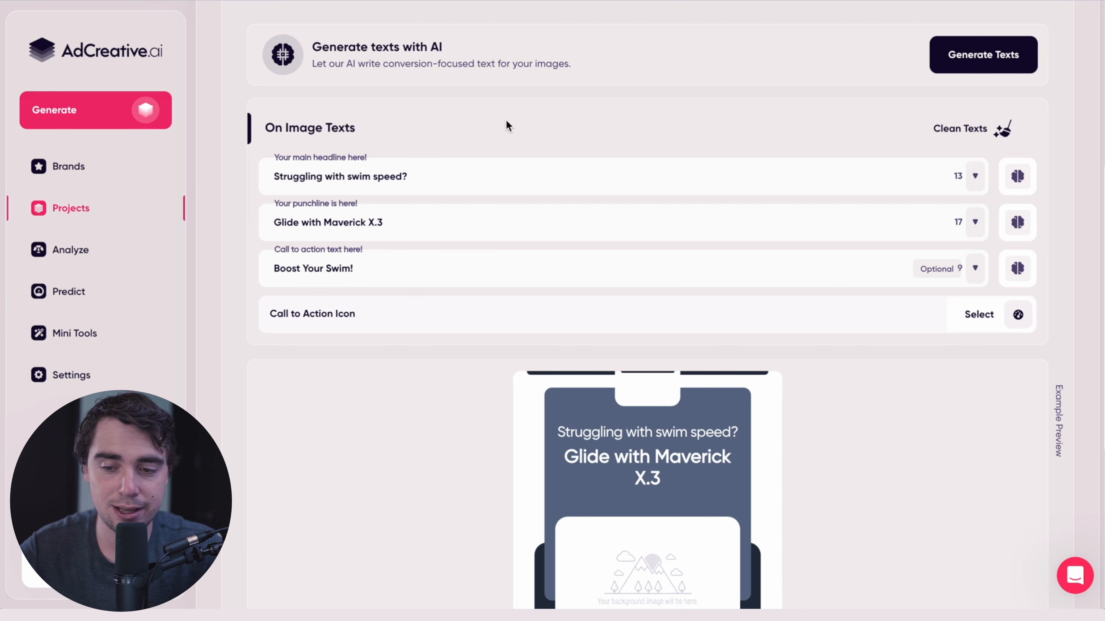
click(974, 177)
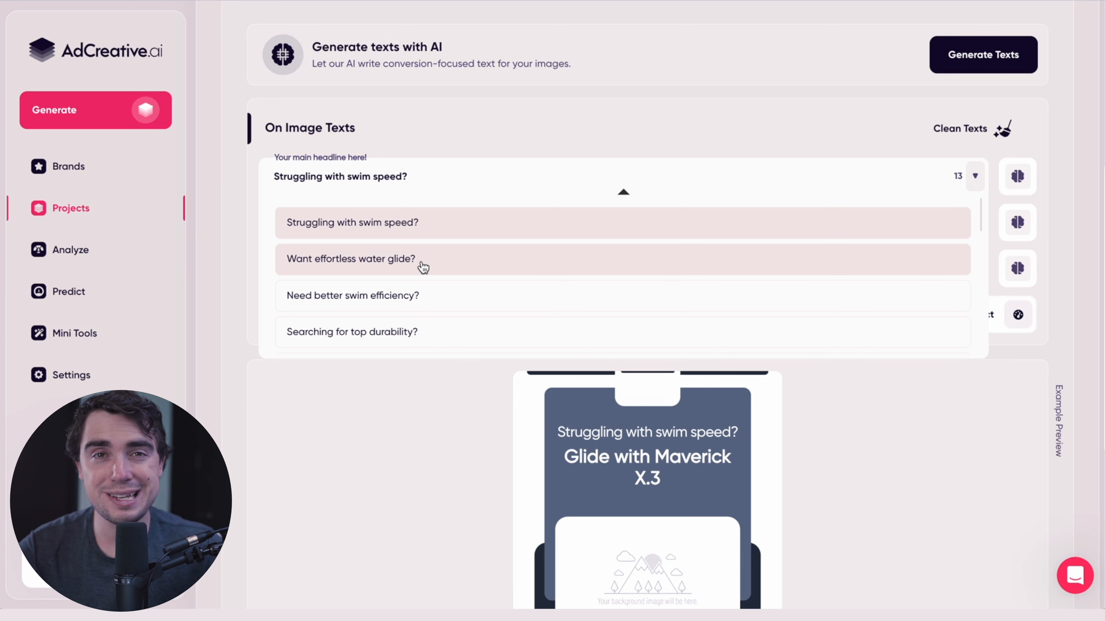
click(227, 197)
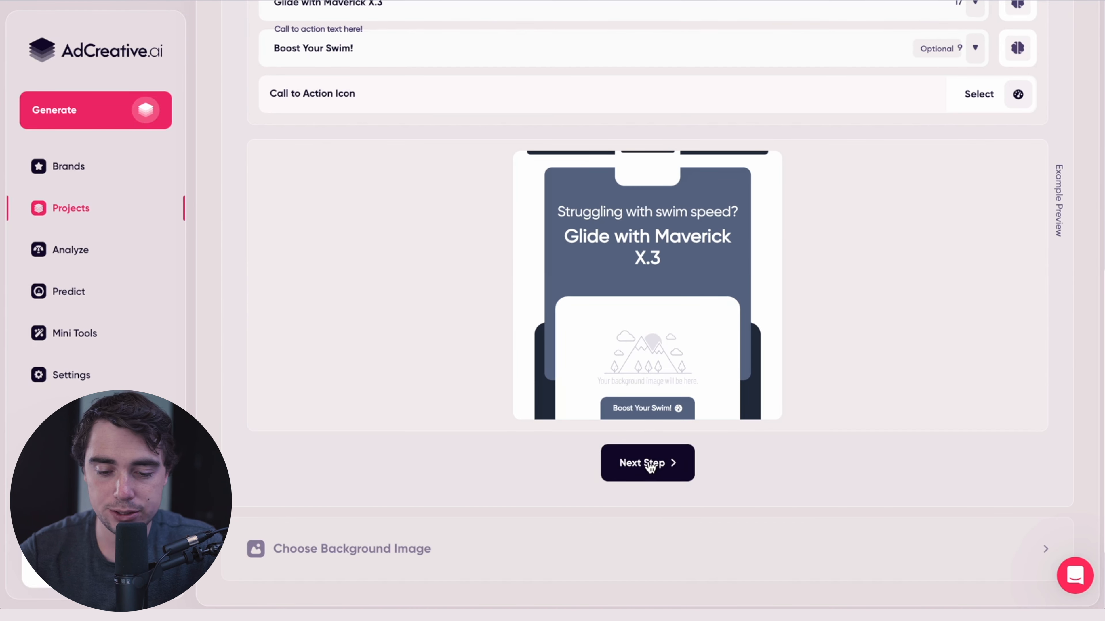
Search the stock images for "triathlon wetsuit" and unlock the close-up of the swimmer in blue goggles as the background image.
click(649, 462)
scroll(718, 327, up, 3)
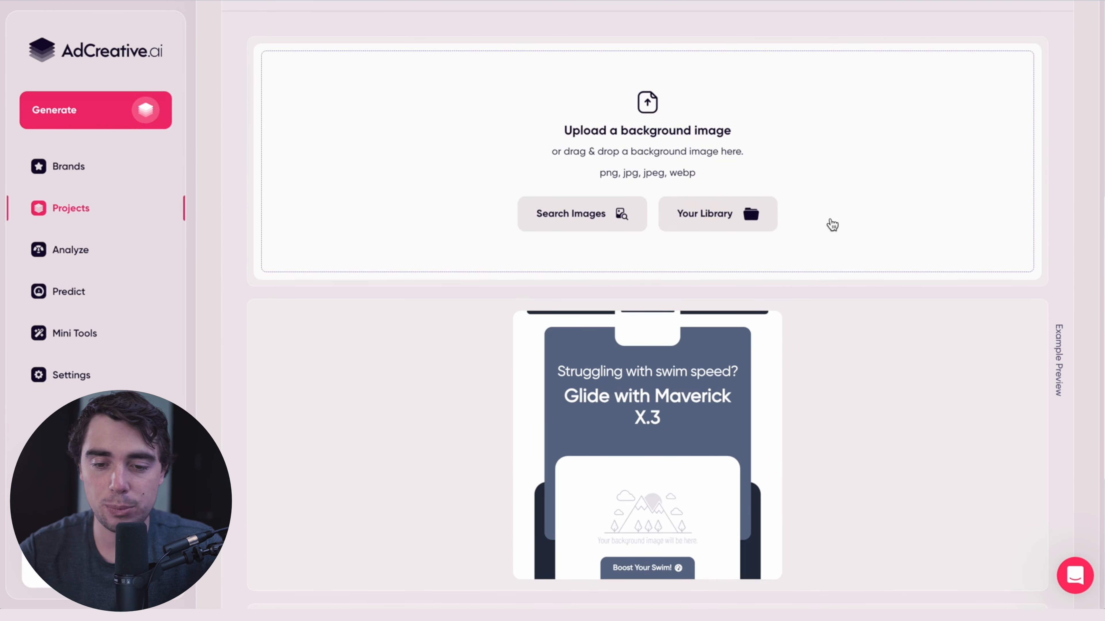
click(561, 216)
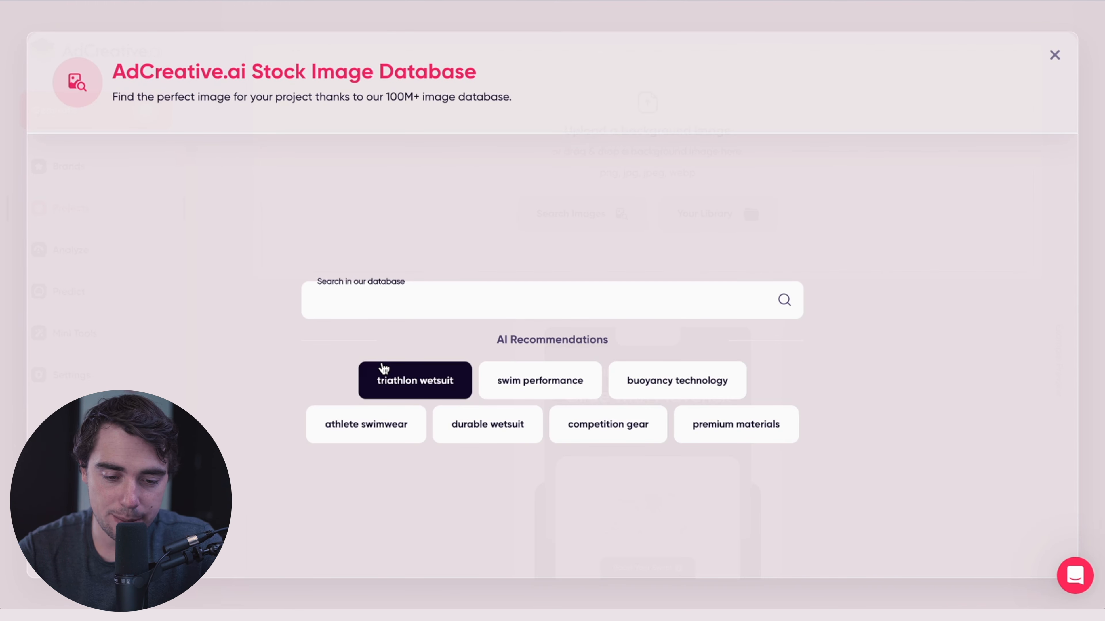
click(391, 382)
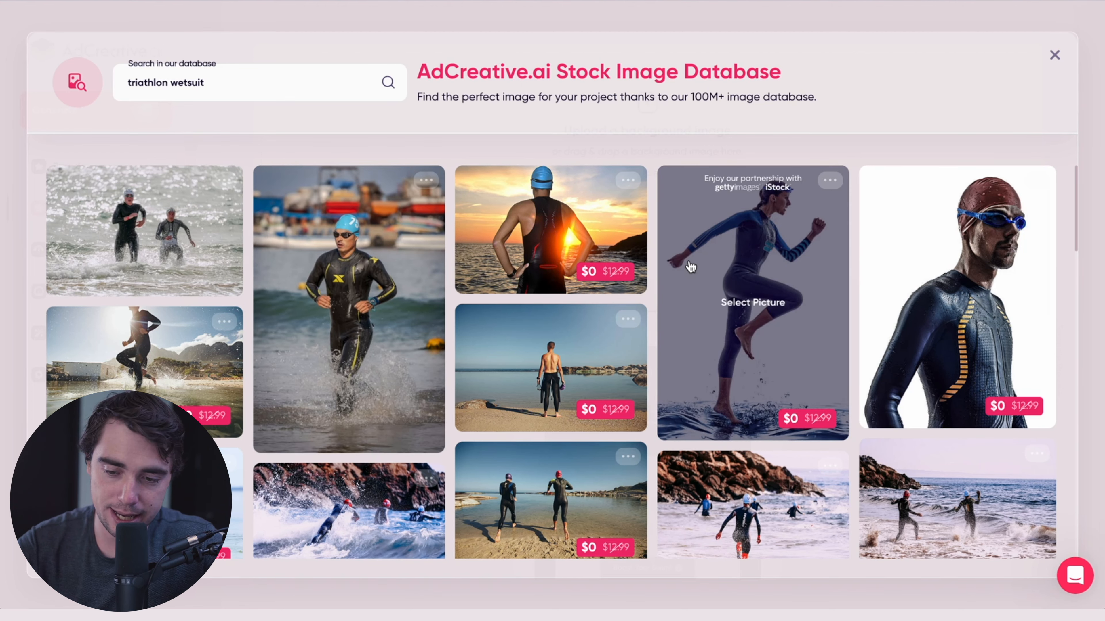
scroll(362, 377, down, 7)
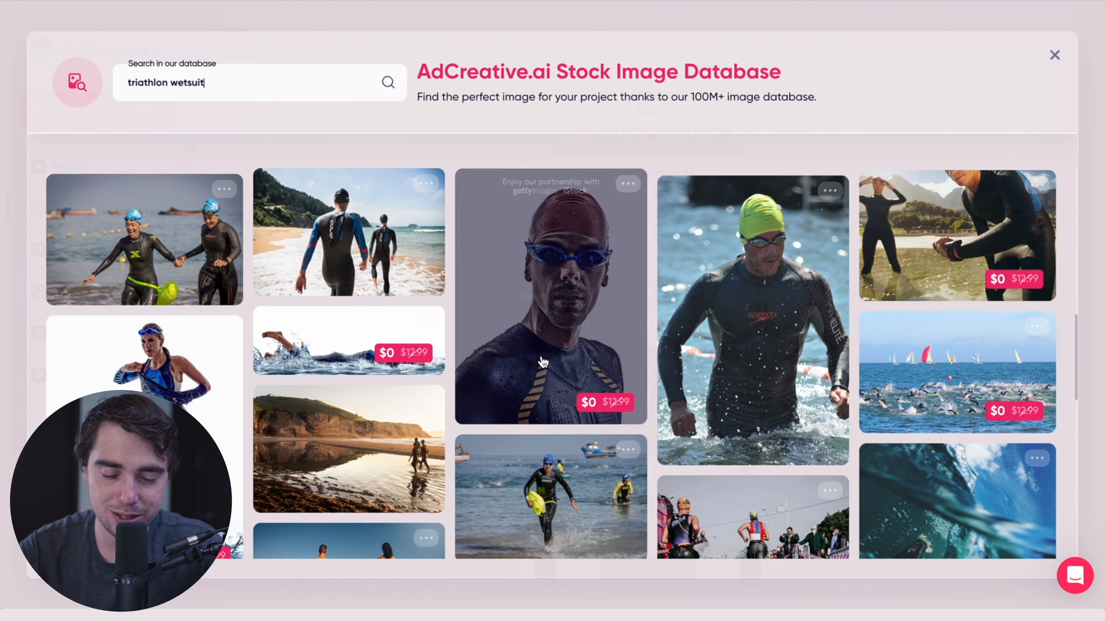
click(536, 300)
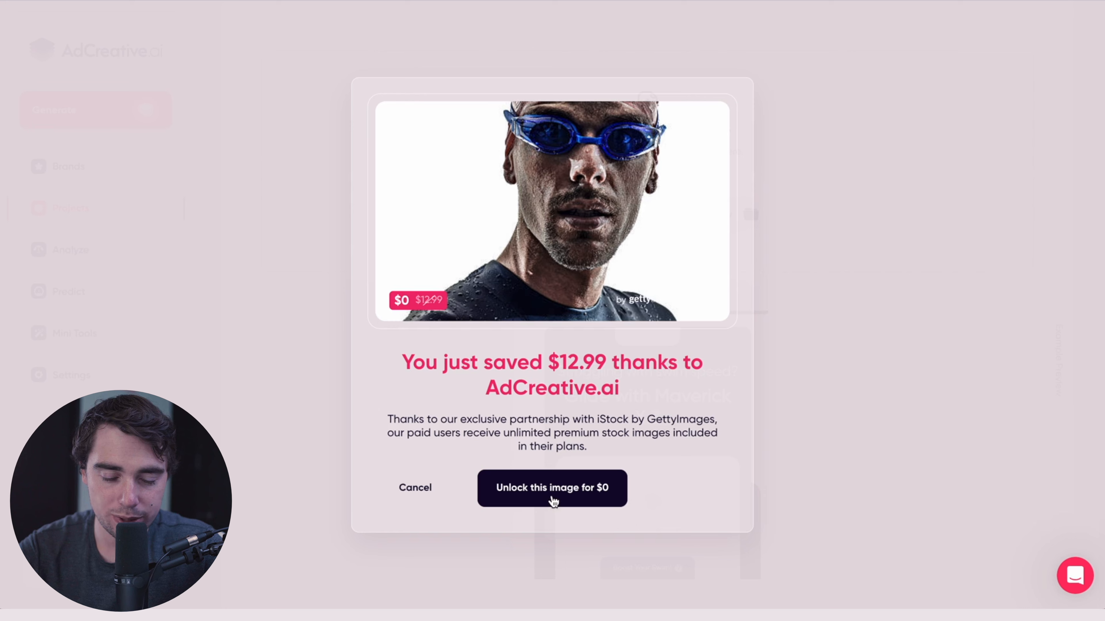
click(542, 490)
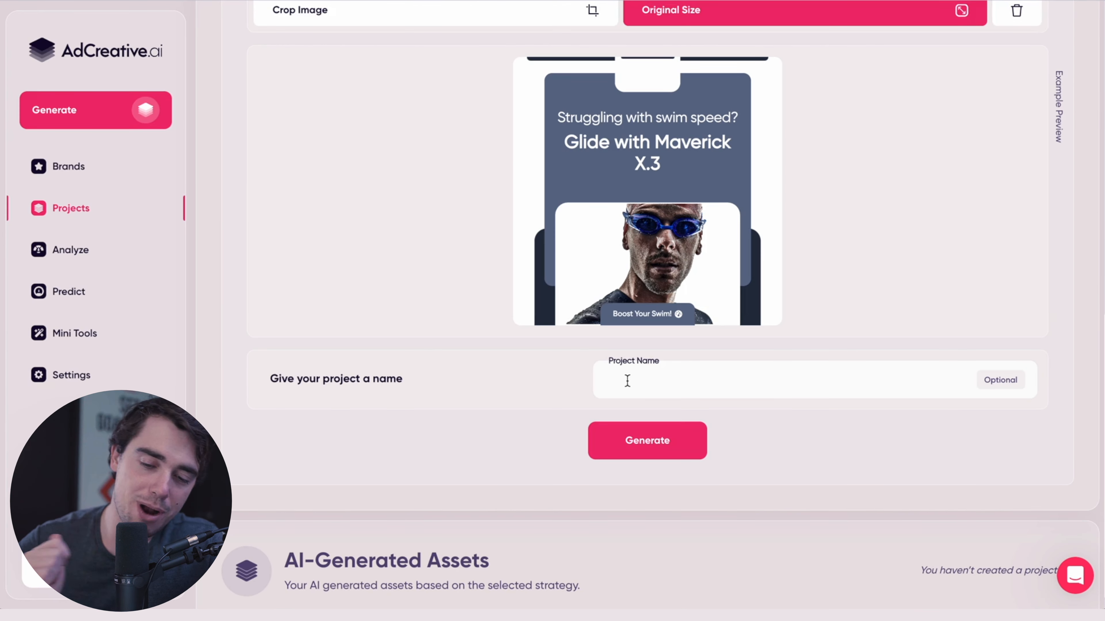
Name the project "Swim Suit" and generate the ad creatives.
click(627, 381)
text(Swim Suit)
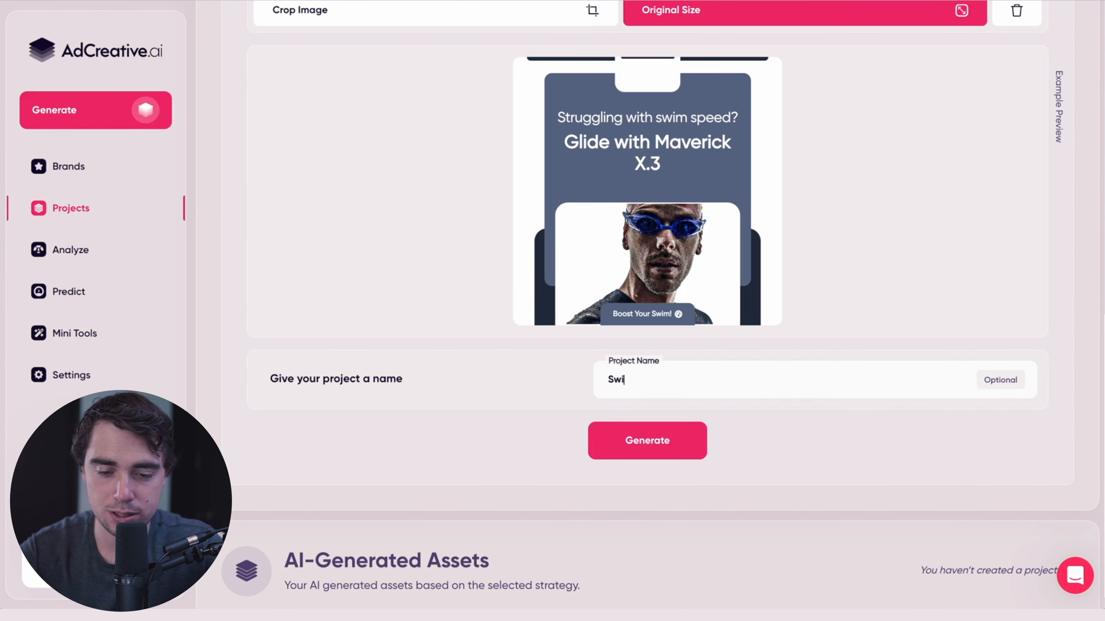
click(657, 442)
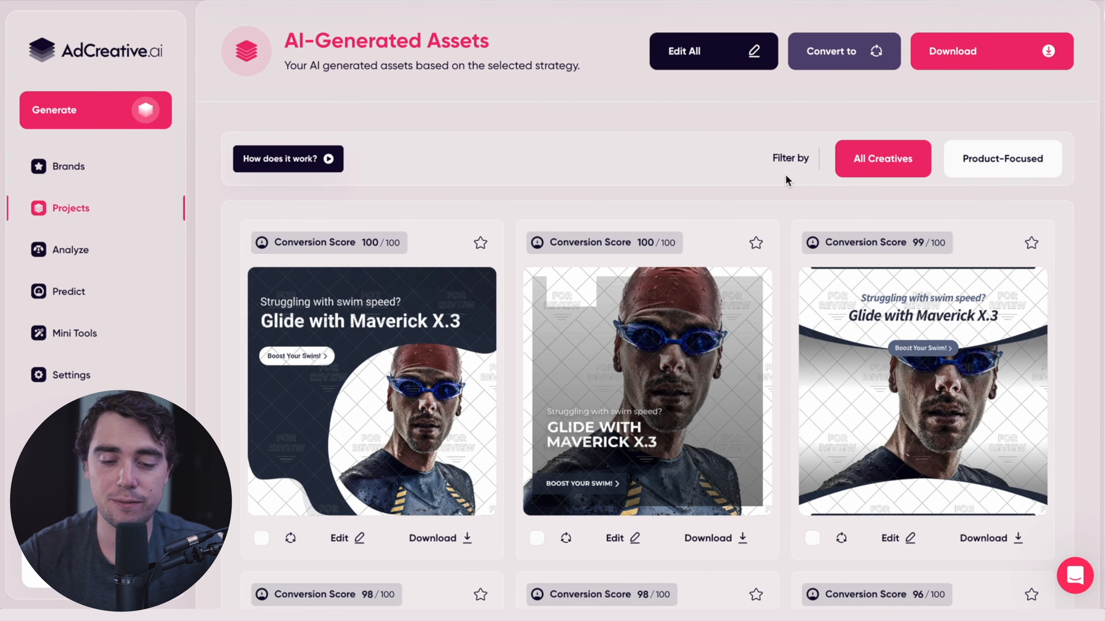
Look through the generated creatives and select the three in the first row.
scroll(786, 175, down, 1)
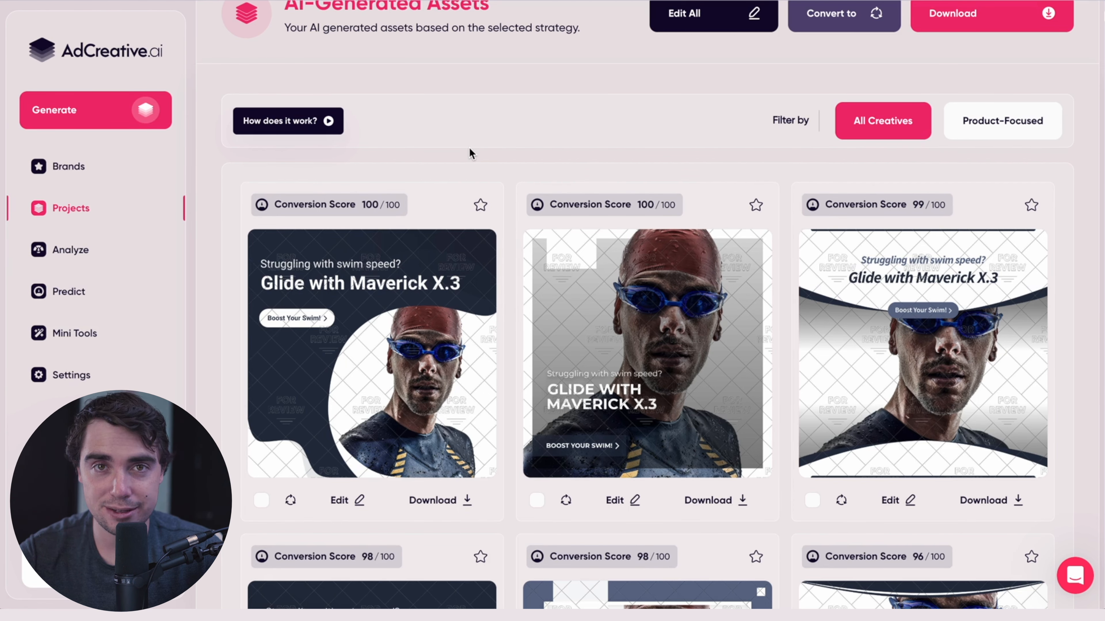
scroll(518, 255, down, 10)
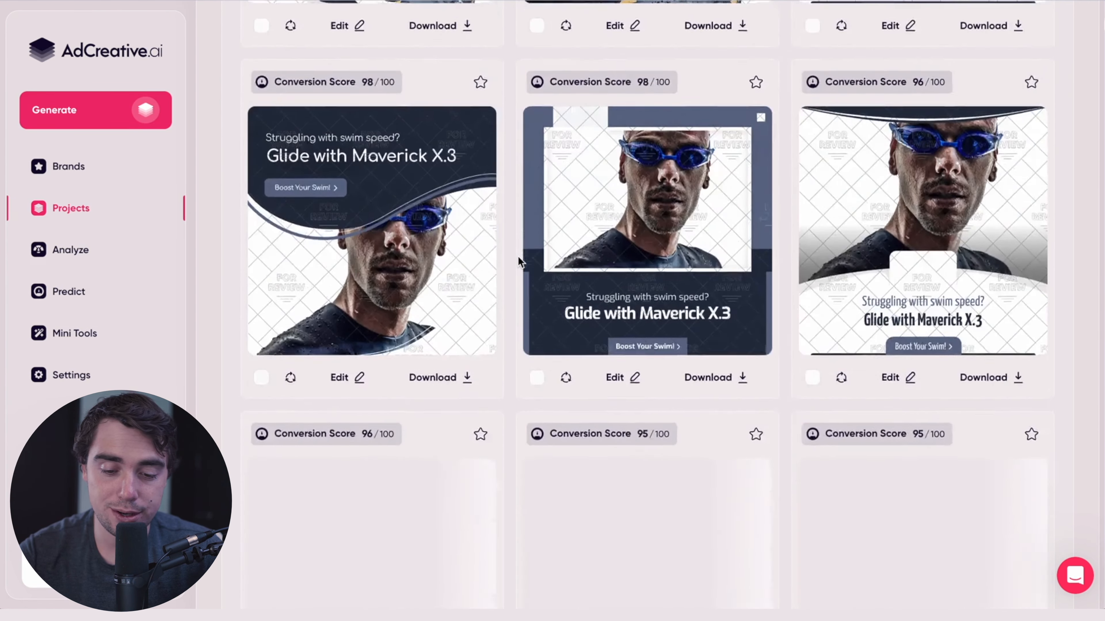
scroll(518, 256, down, 4)
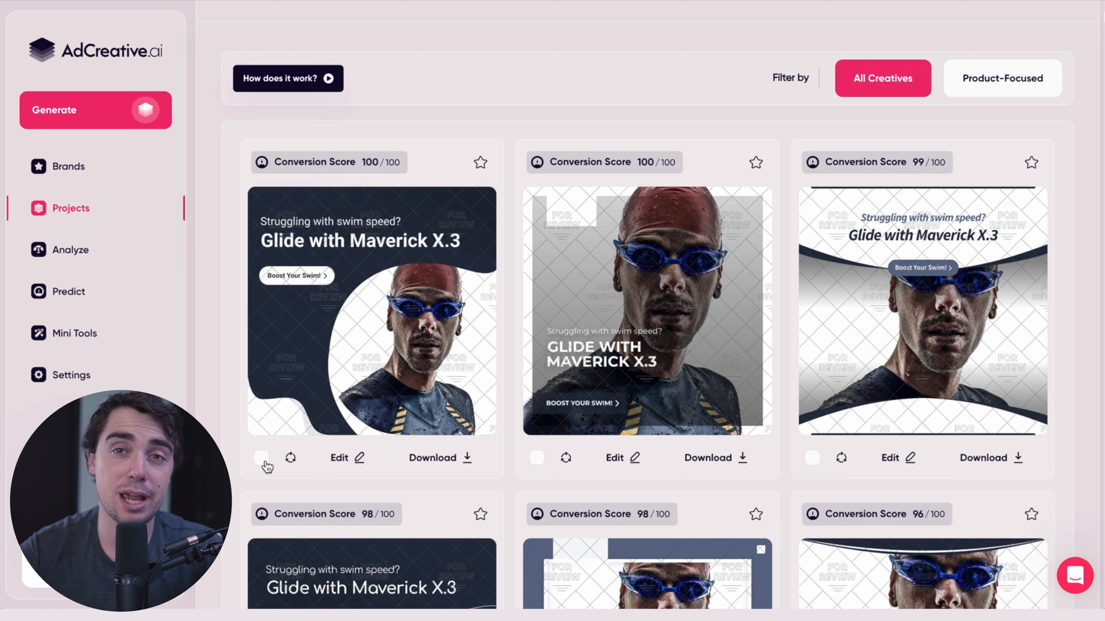
click(262, 458)
click(537, 458)
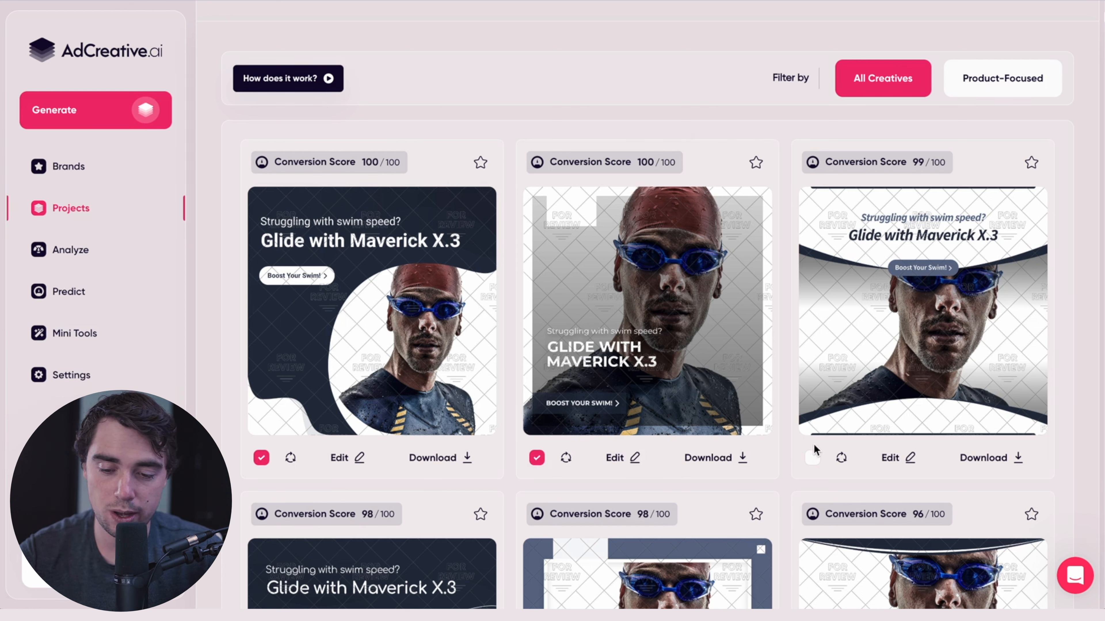
click(812, 457)
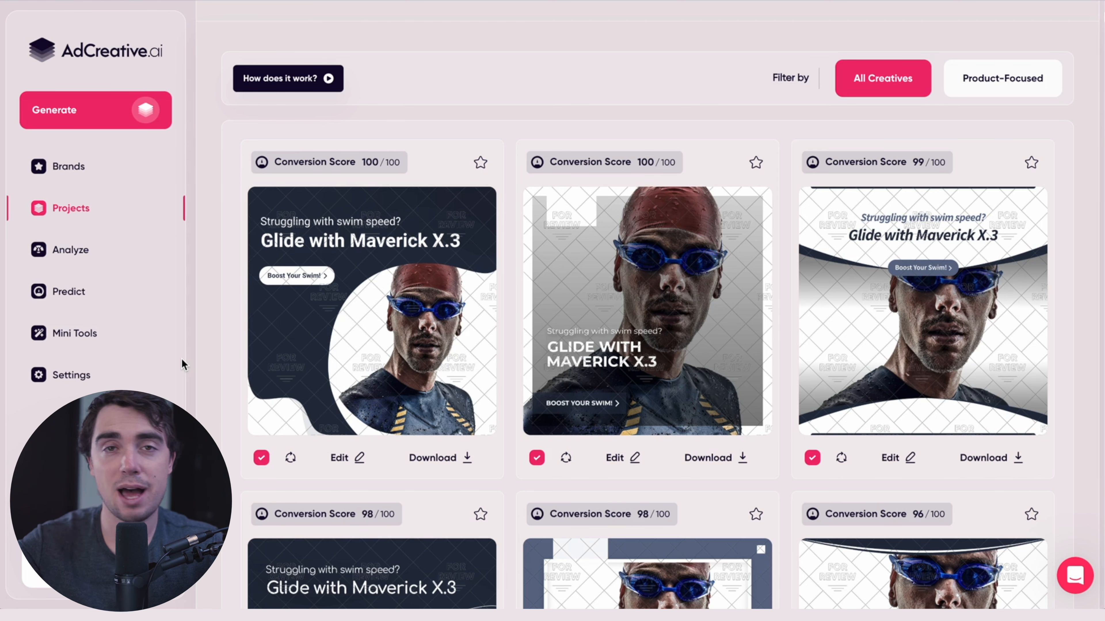
Open the first generated creative in the Creative Studio Editor, then close the editor and return to the generated assets.
scroll(257, 404, down, 1)
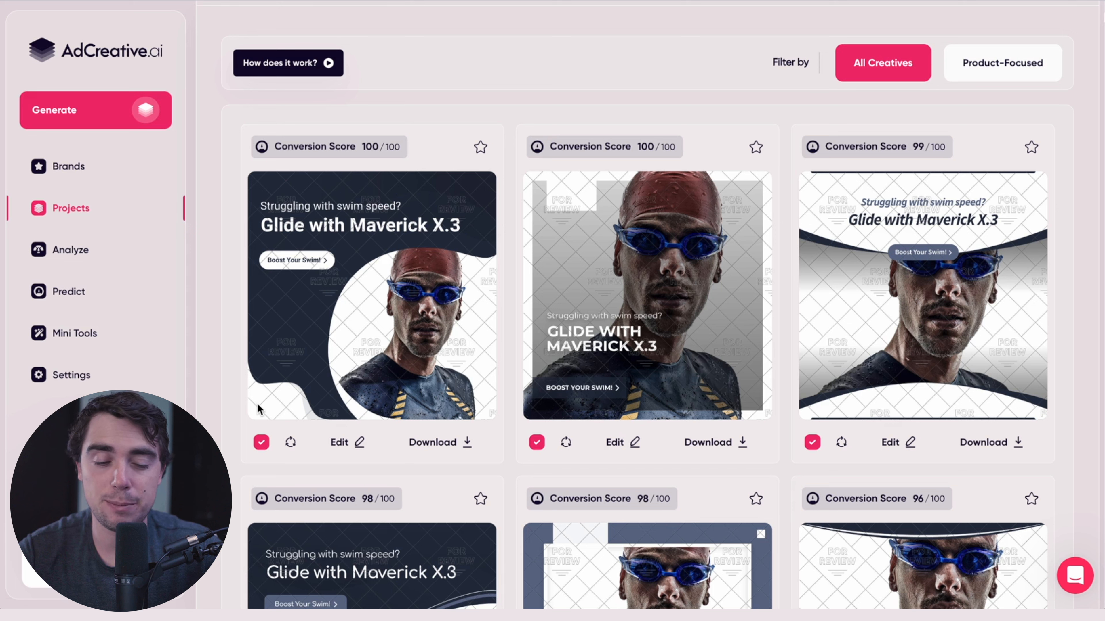
click(355, 451)
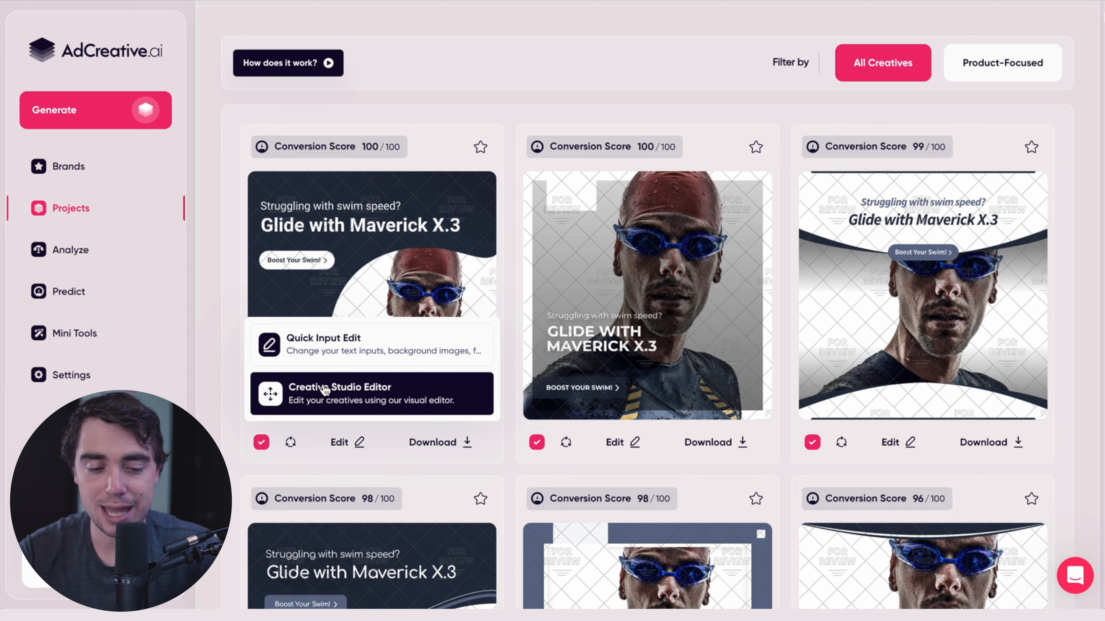
click(326, 390)
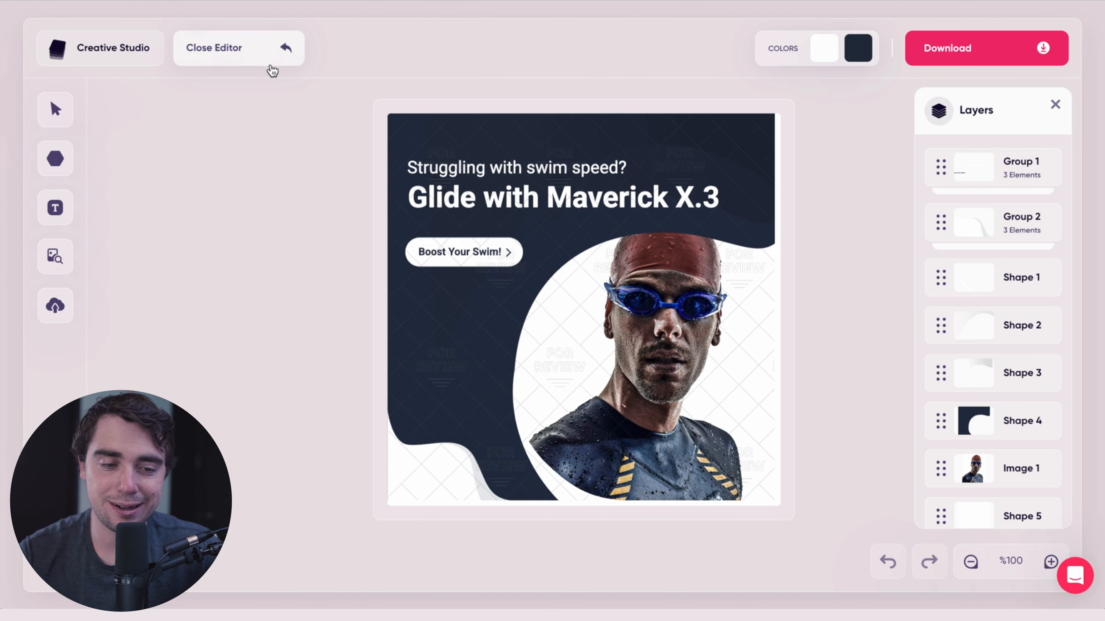
click(242, 54)
click(244, 94)
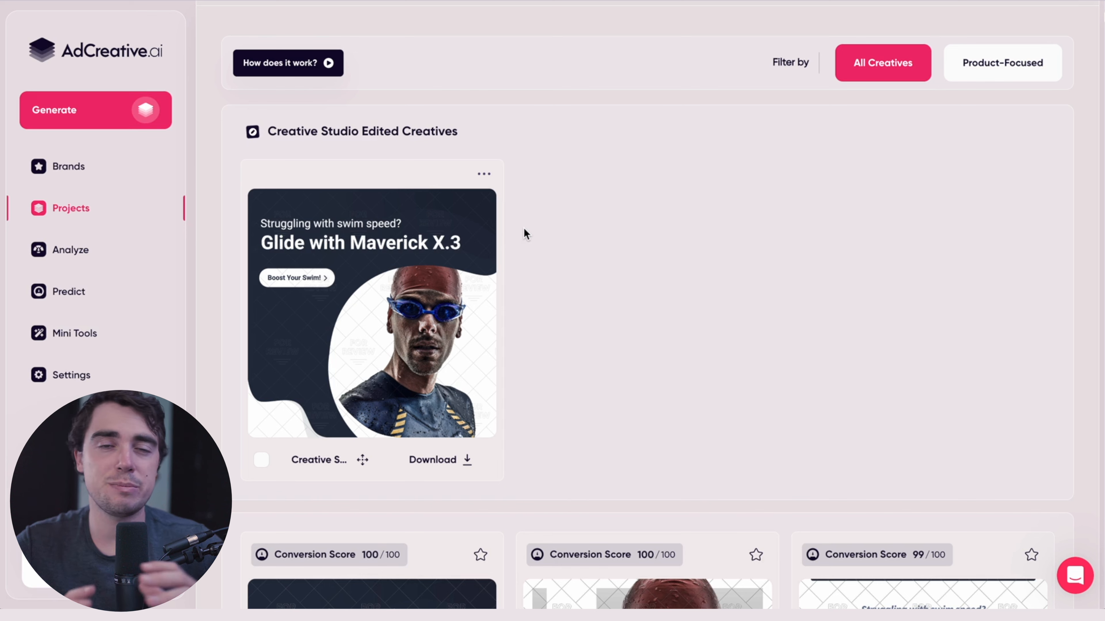
scroll(629, 295, down, 1)
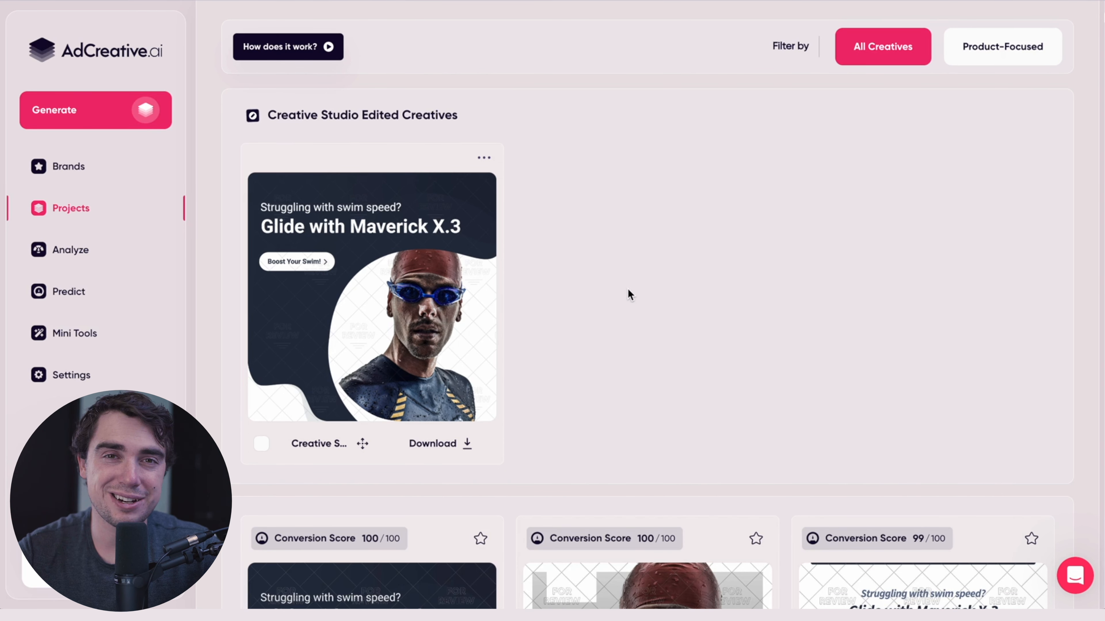